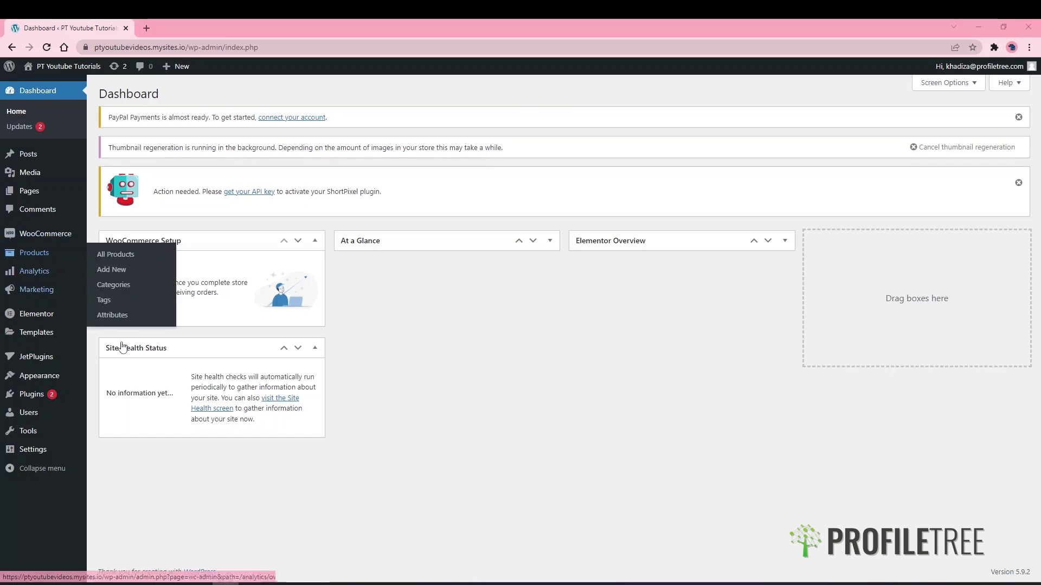
# - Go from the installed plugins list to the Add Plugins page
pyautogui.click(49, 398)
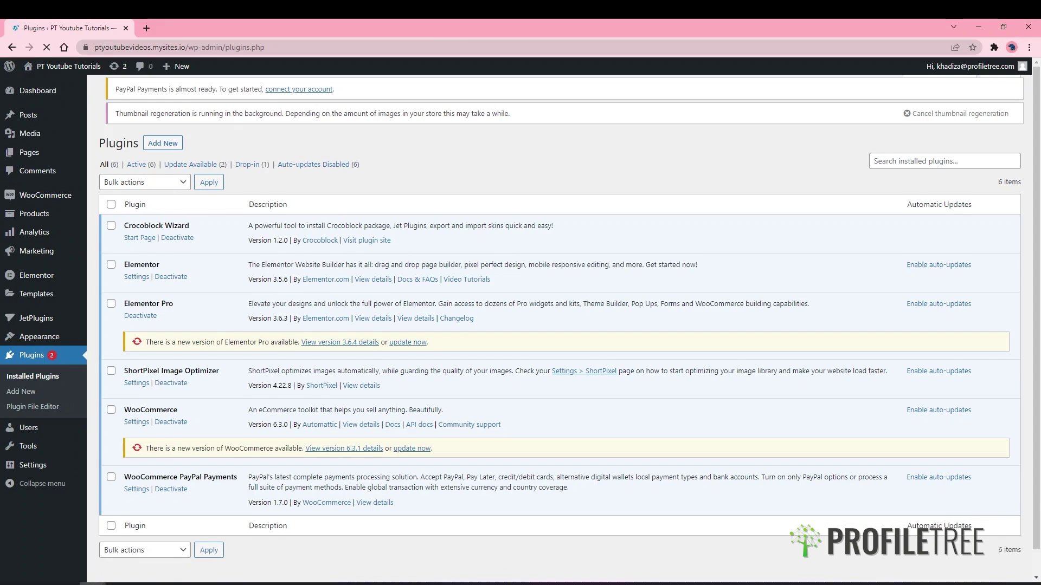
pyautogui.click(163, 94)
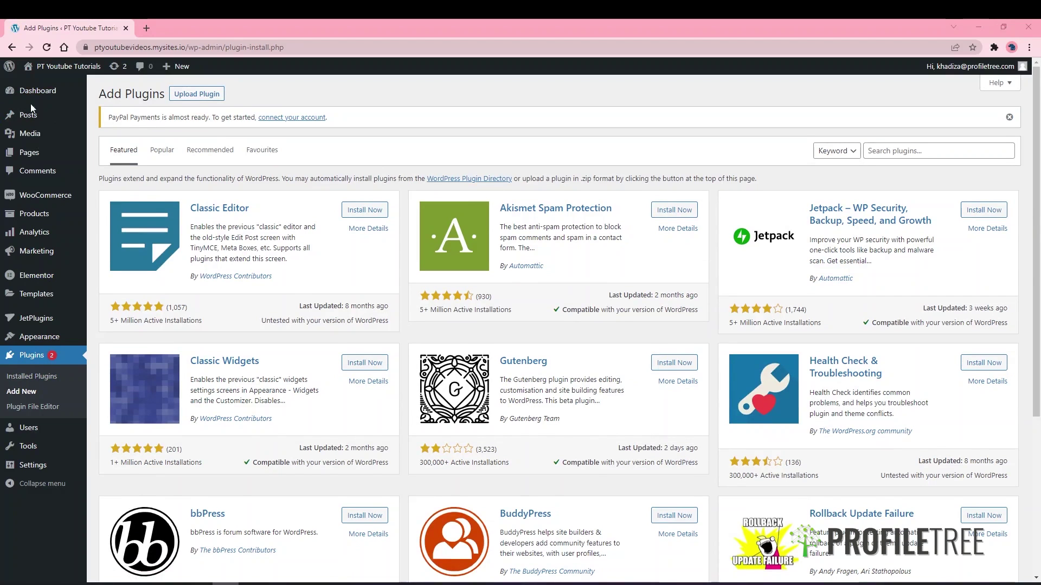
# - Upload and install the gravityforms_2.4.5.8.zip archive from Downloads
pyautogui.click(197, 94)
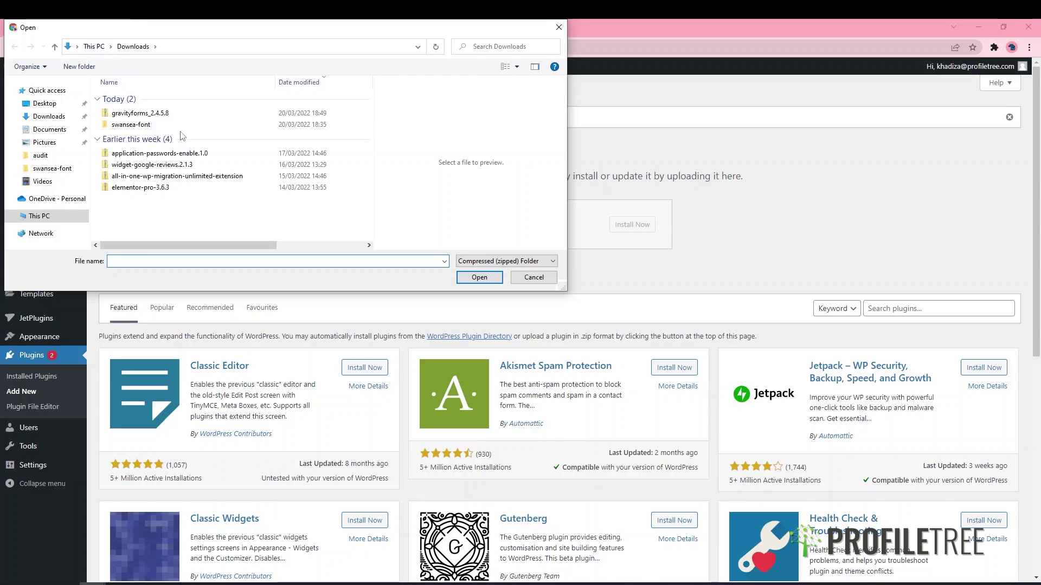
pyautogui.click(140, 113)
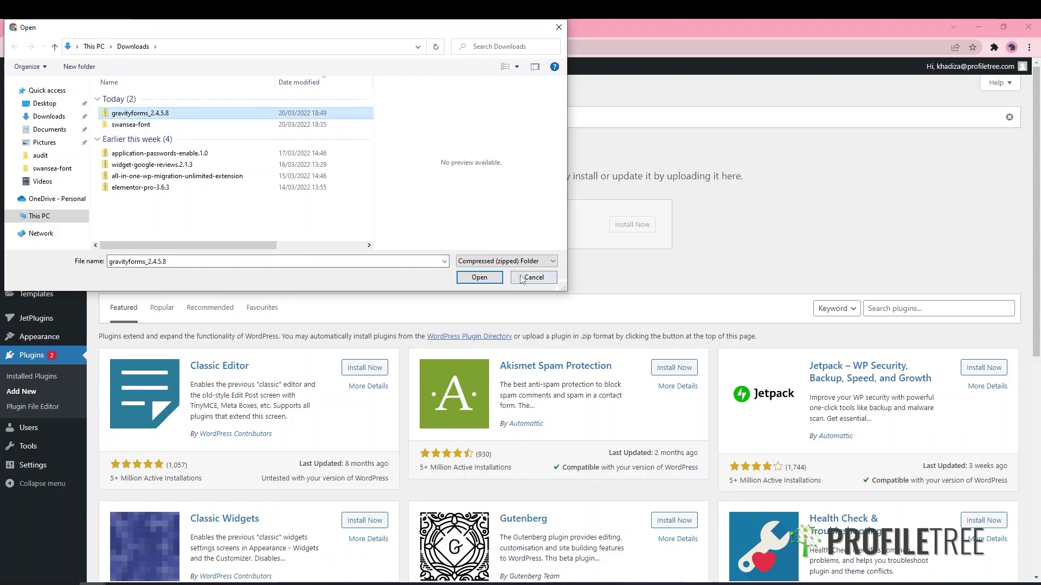
pyautogui.click(479, 277)
pyautogui.click(632, 225)
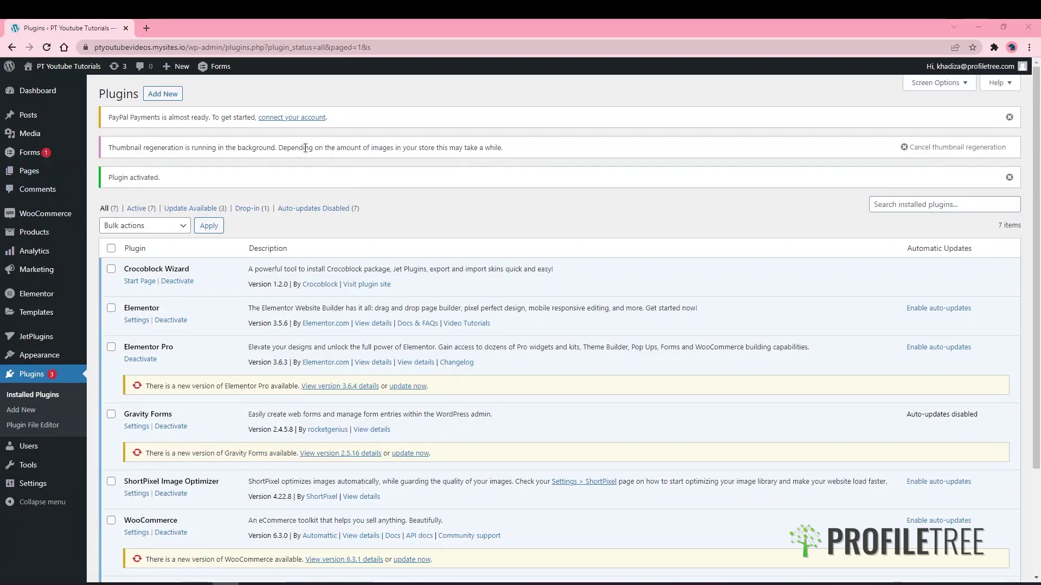
pyautogui.scroll(-1, 258, 429)
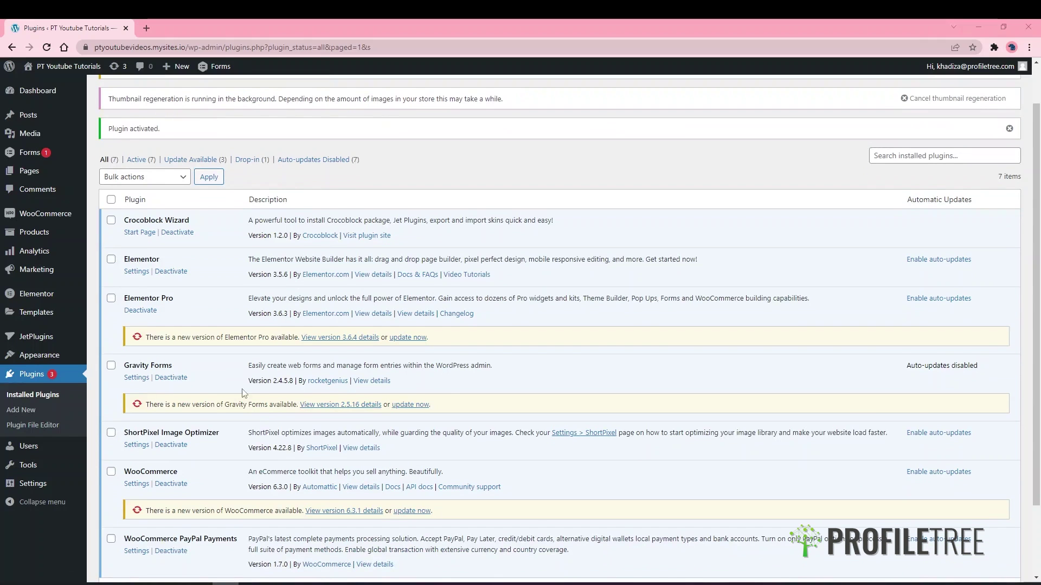
# - Run the Gravity Forms update from the plugins list notice to reach version 2.5.16
pyautogui.click(409, 405)
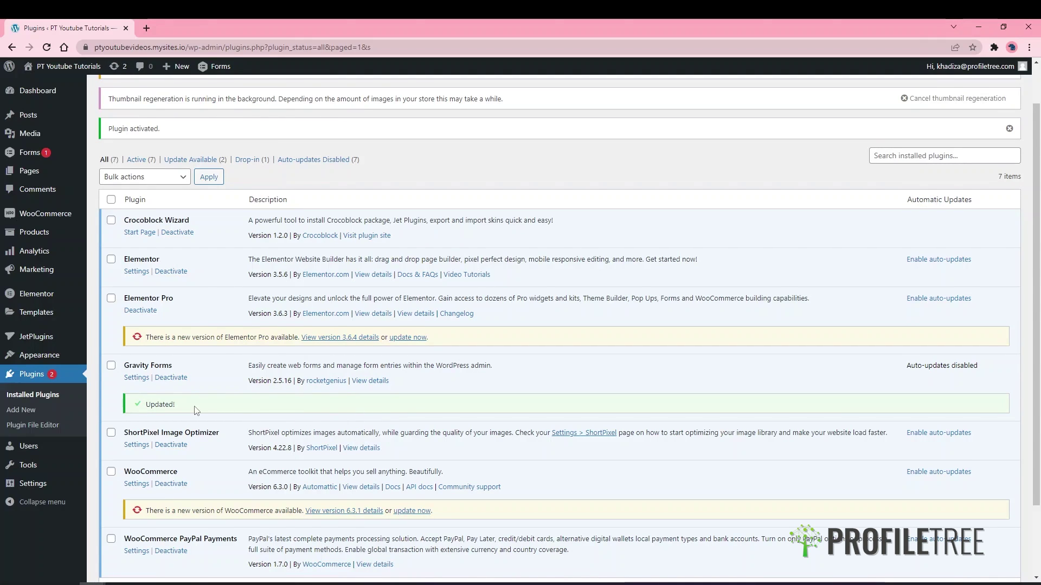
# - Open the Gravity Forms Settings link to confirm the validated license key
pyautogui.click(135, 377)
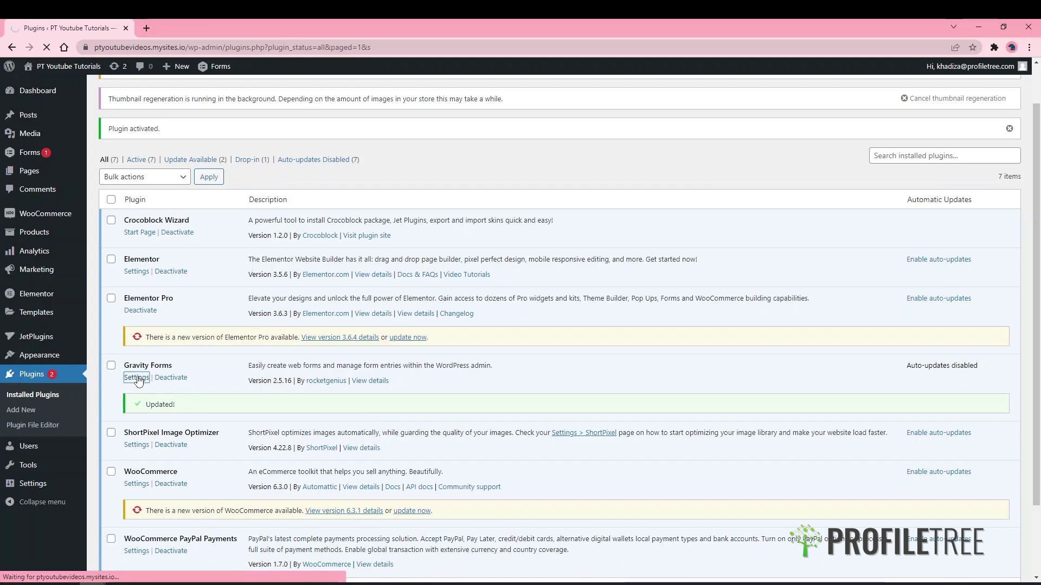